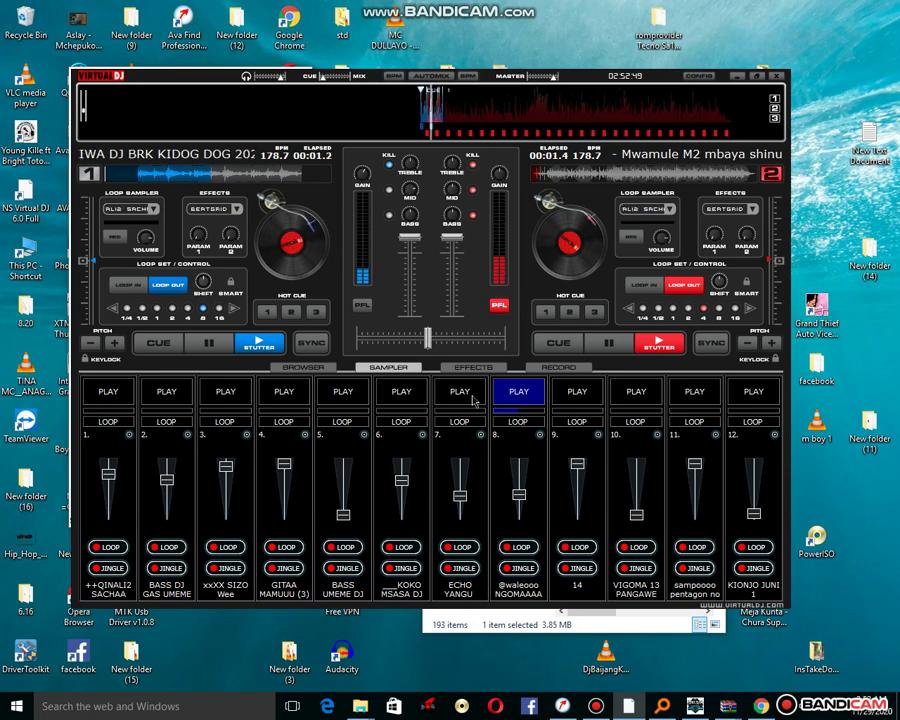
- Replace sample 8 in the sampler with samples 7, 11, 6 and 2, and lower sample 2's volume slightly
click(694, 393)
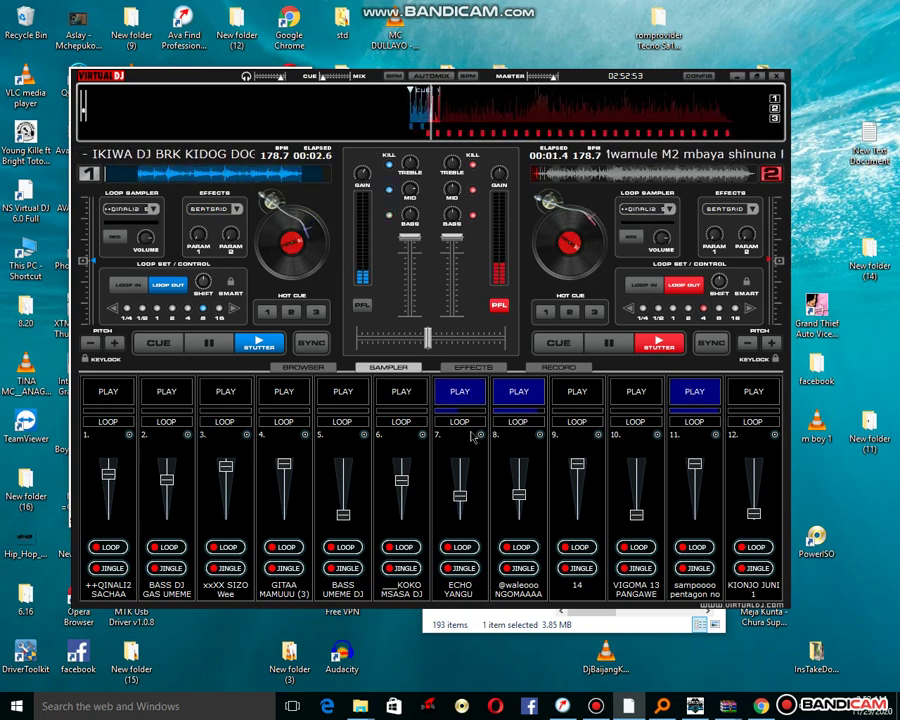
click(512, 396)
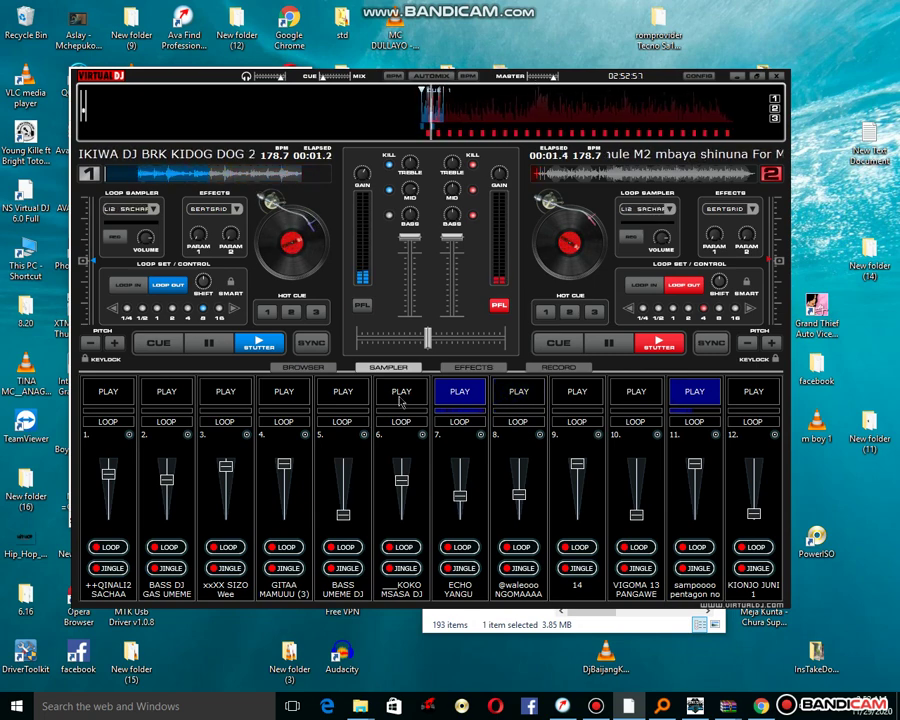
click(401, 394)
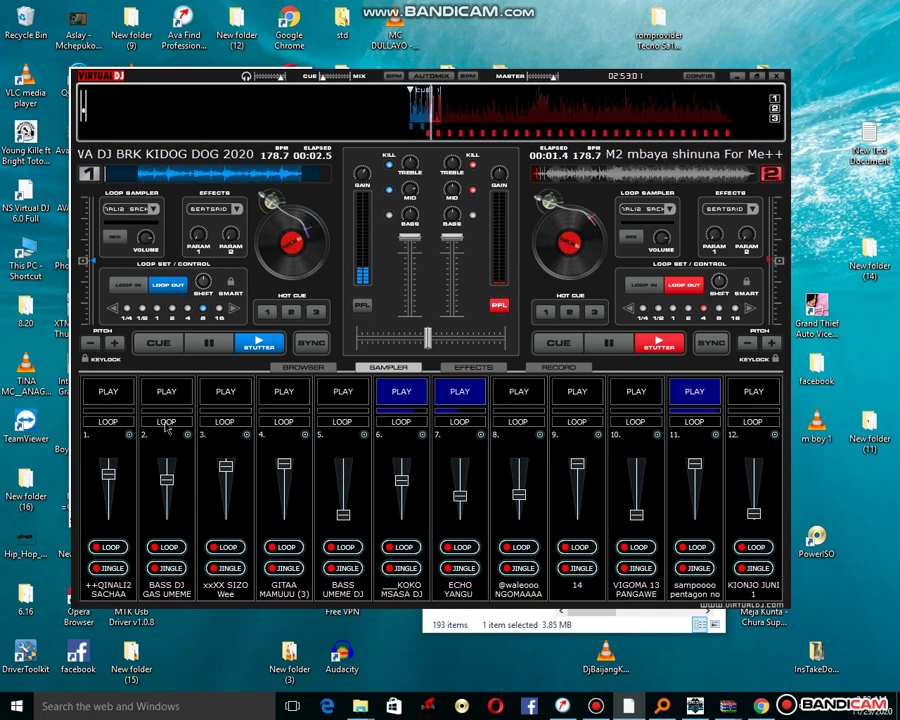
click(166, 394)
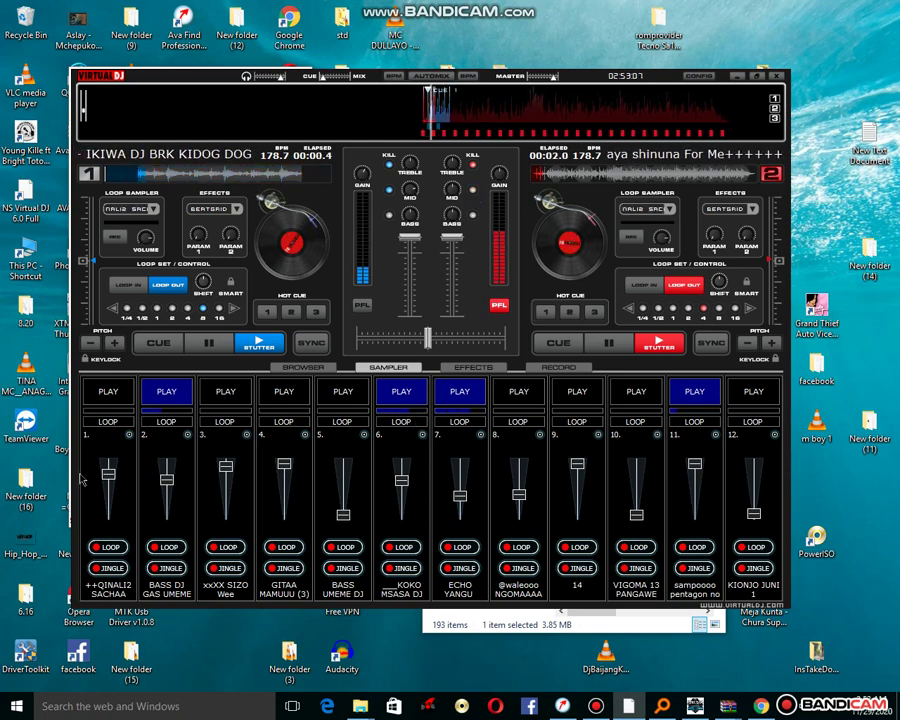
drag(163, 480, 168, 496)
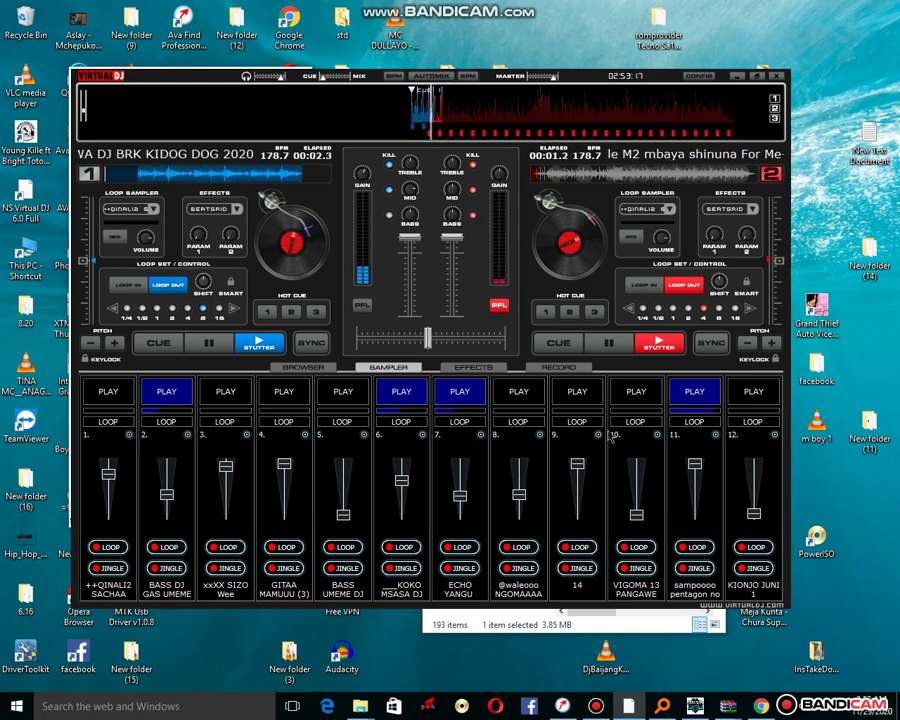
- Play sample 9 in place of sample 2, swap it for sample 10, and replace that with sample 8
click(584, 396)
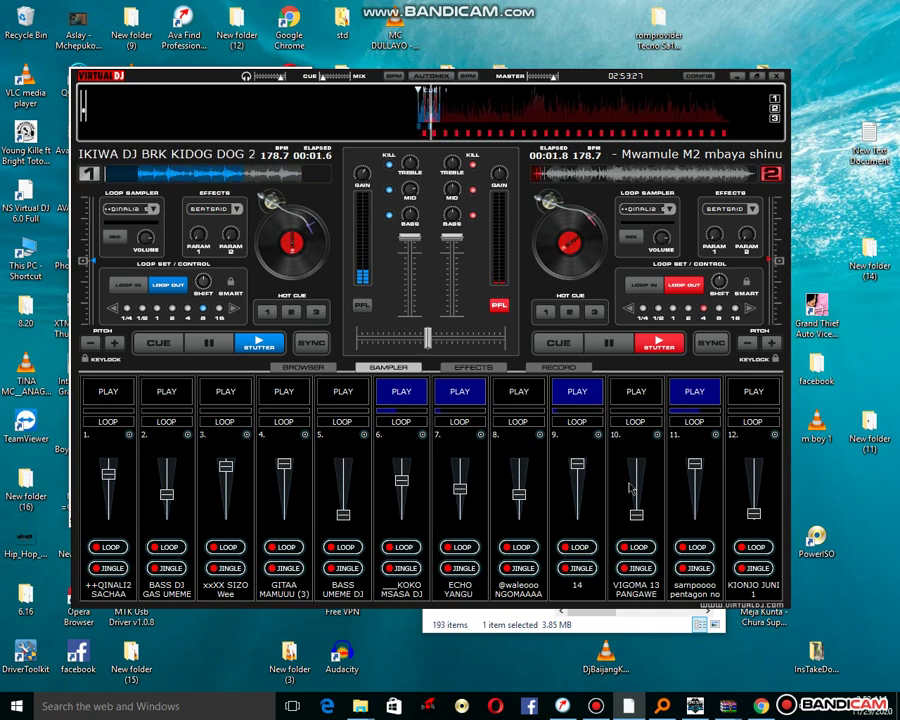
click(637, 393)
click(594, 389)
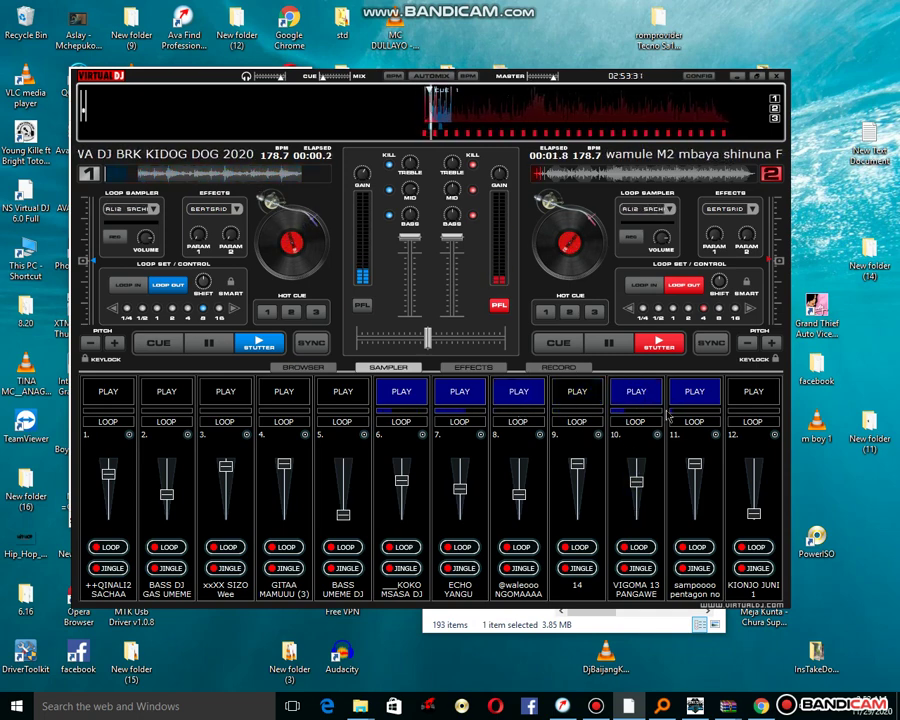
click(637, 393)
click(519, 393)
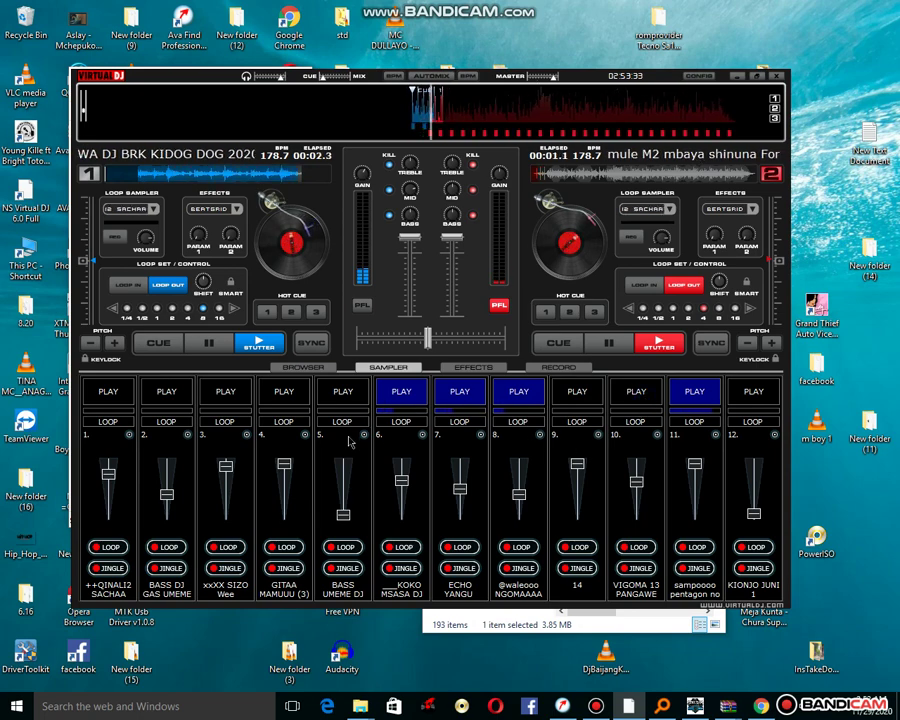
- Swap sample 8 for samples 2, 3 and 1 in turn, stopping each one while samples 6, 7 and 11 keep looping
click(163, 393)
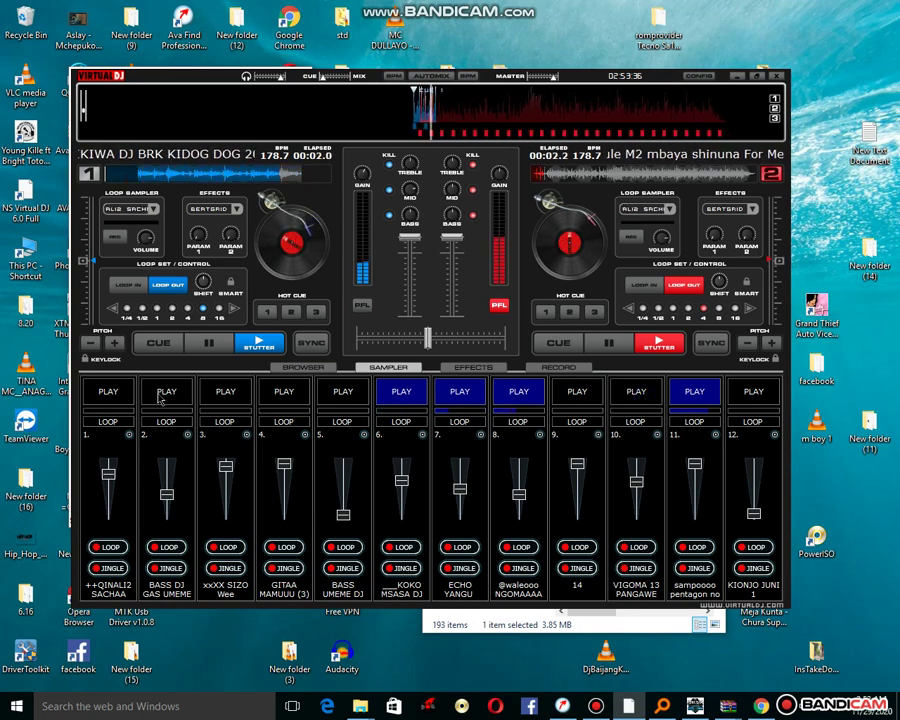
click(512, 392)
click(219, 398)
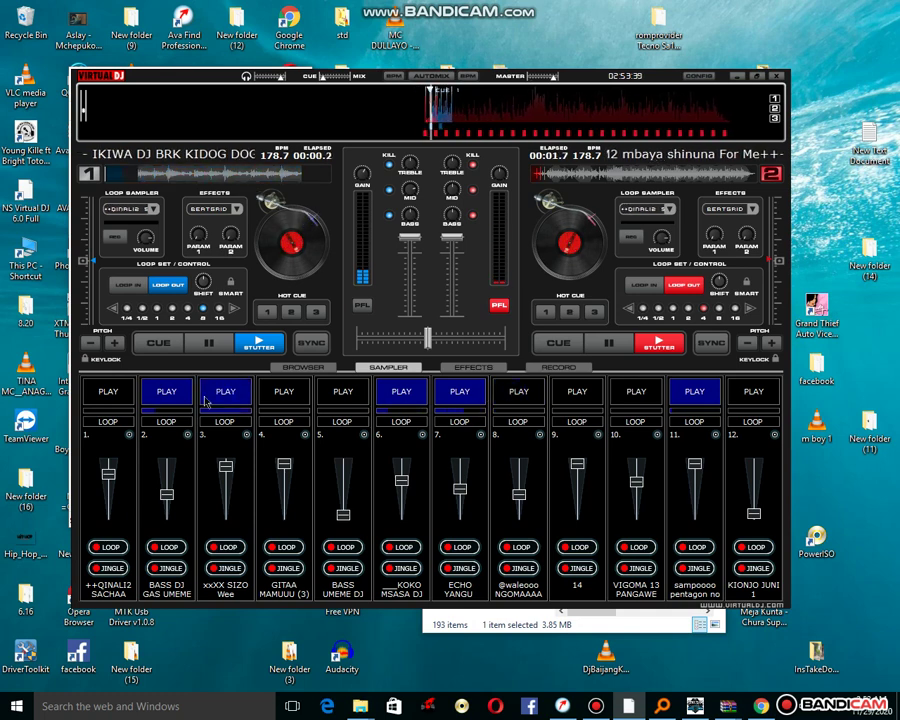
click(184, 398)
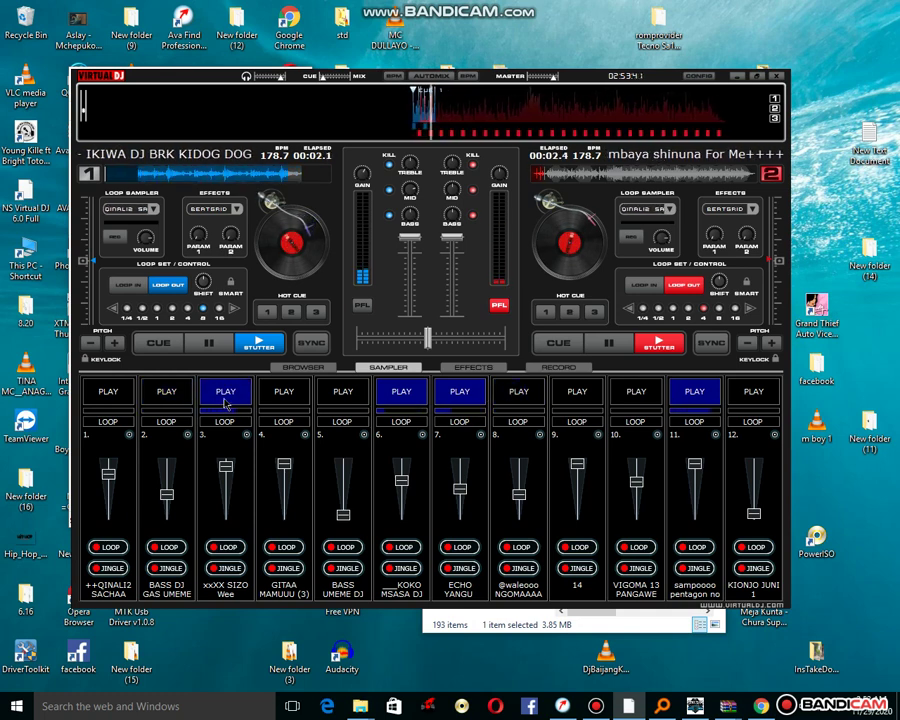
click(116, 397)
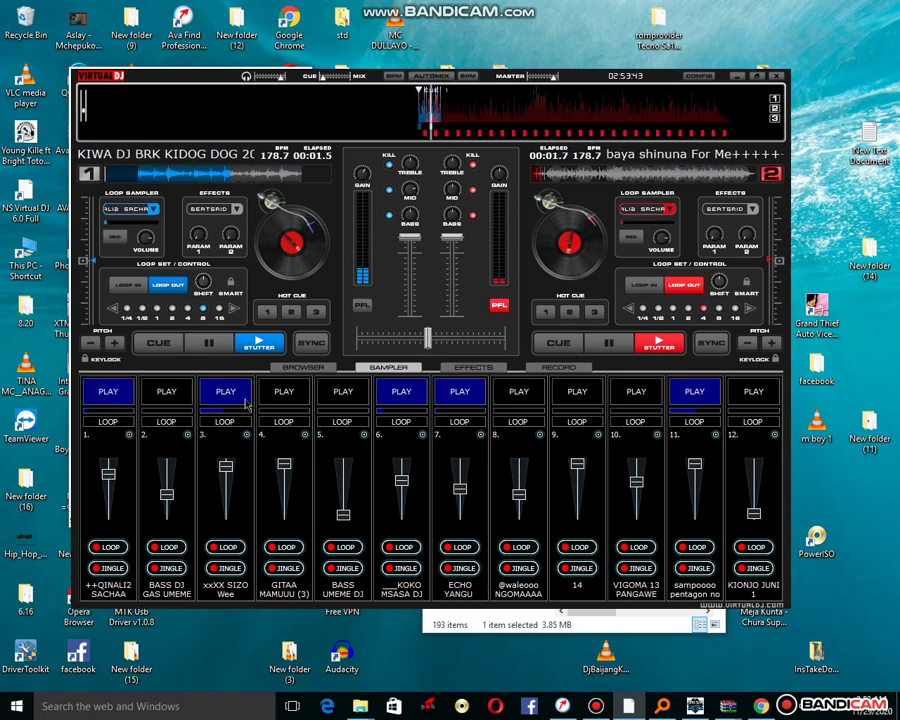
click(234, 402)
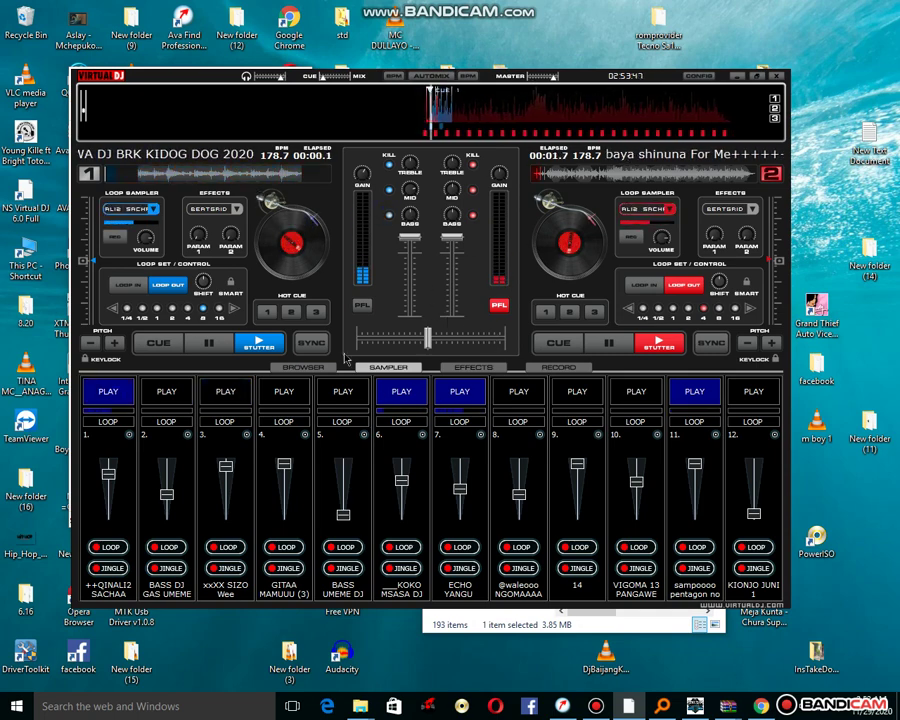
click(105, 393)
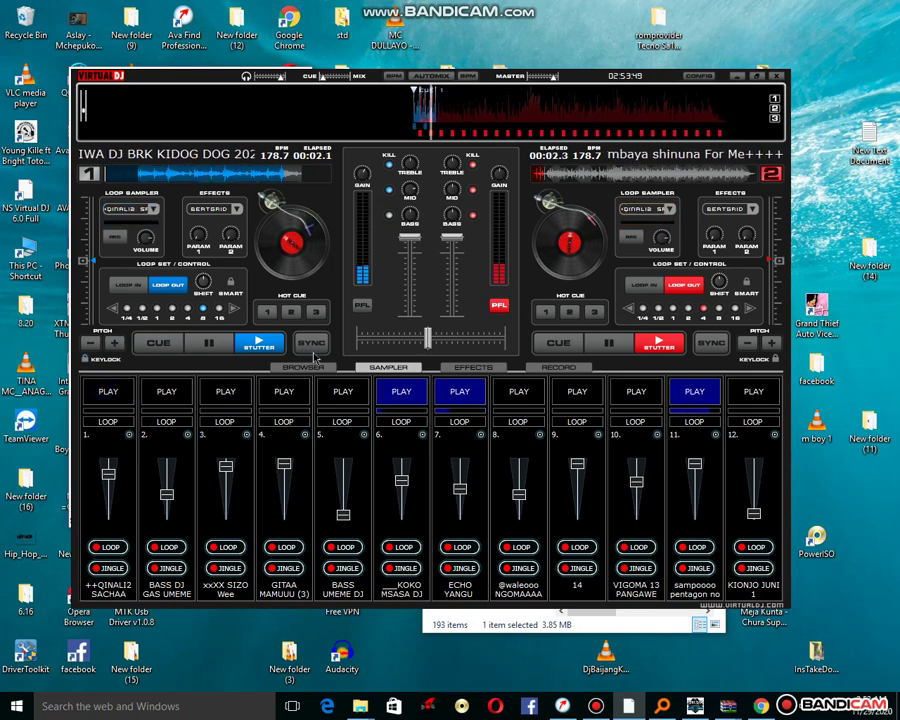
- Move the crossfader slightly toward deck 2 and trigger sample 12 over the mix
drag(460, 343, 447, 345)
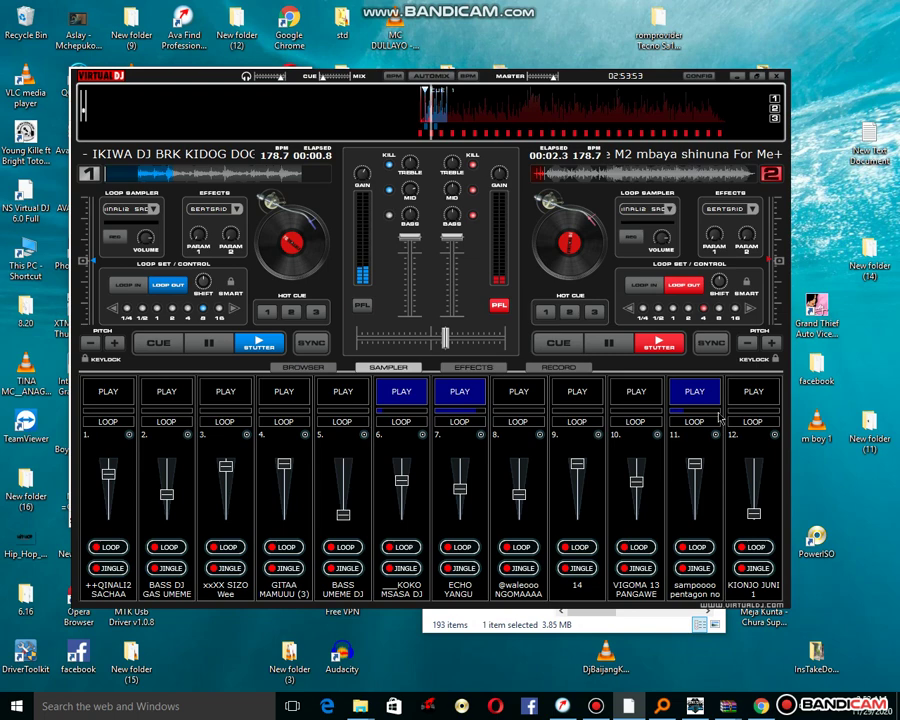
key(F12)
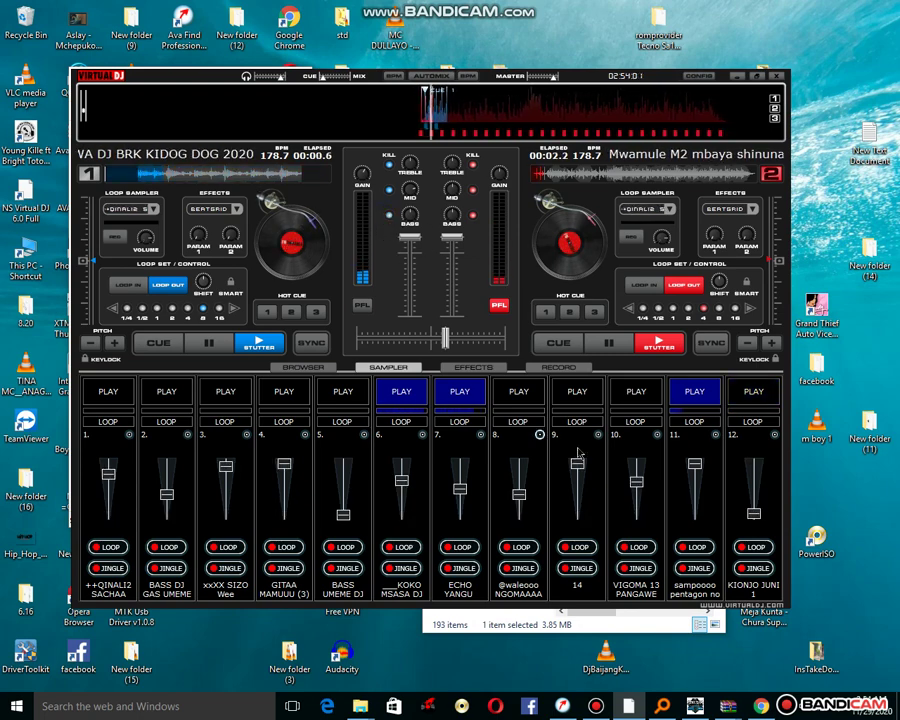
- Bring in sample 8, replace it with sample 5, and raise sample 5's volume close to maximum
click(519, 391)
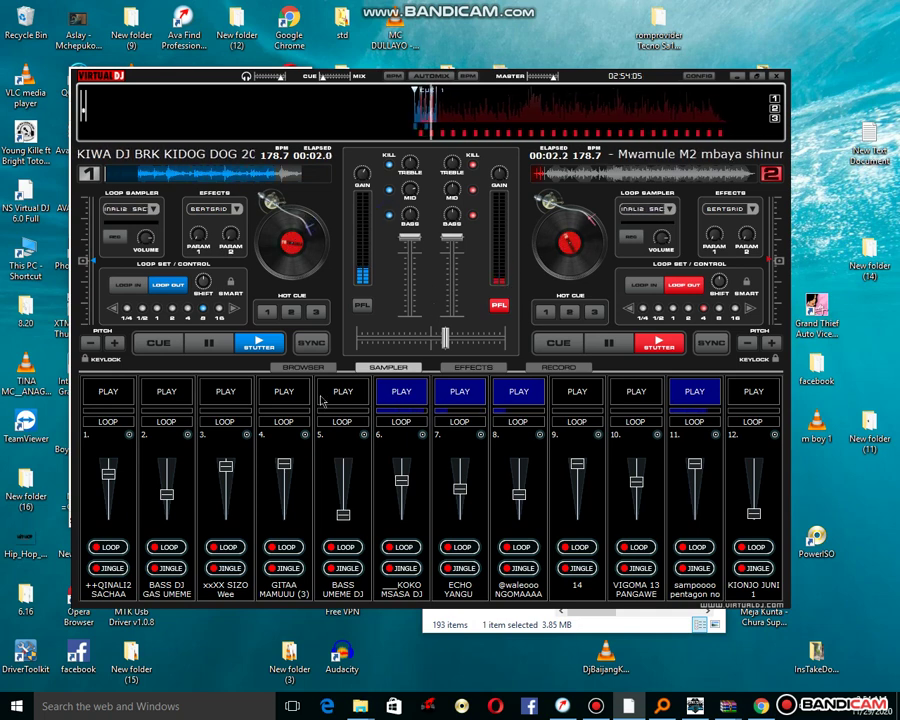
click(345, 478)
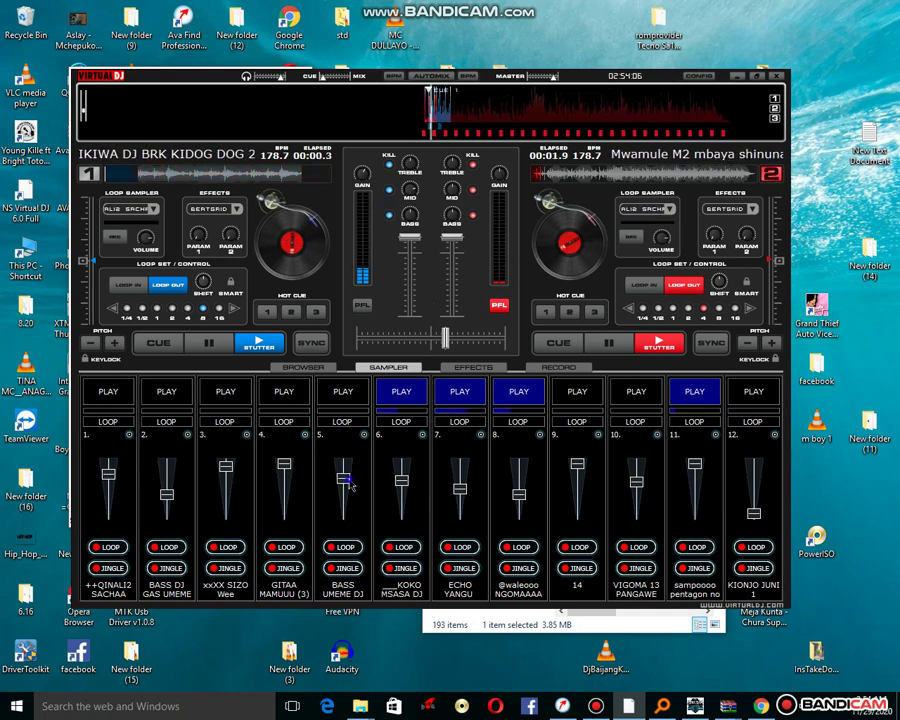
click(345, 393)
click(516, 400)
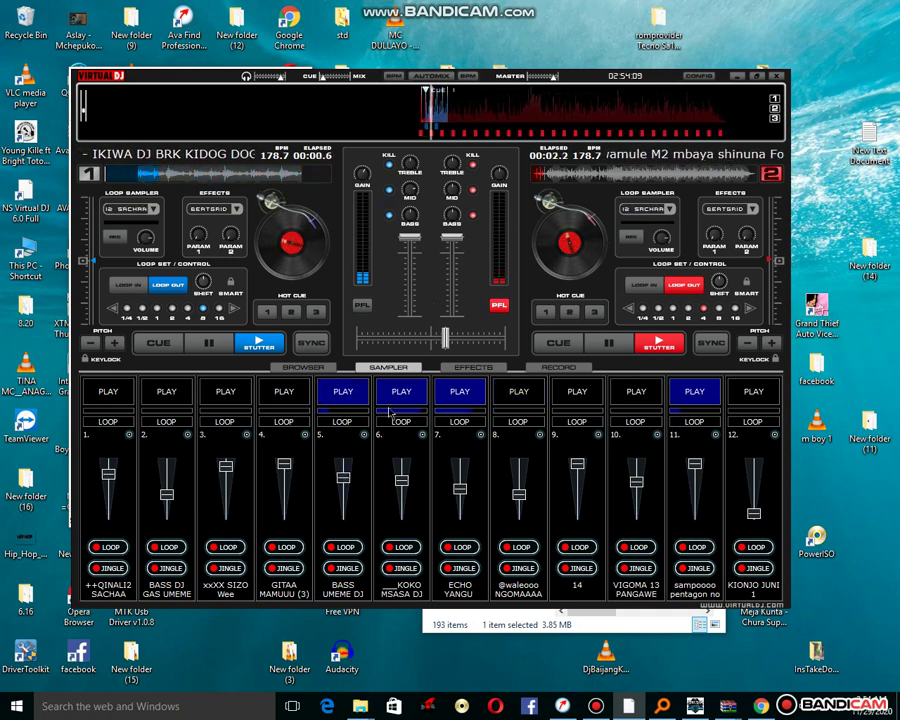
click(345, 470)
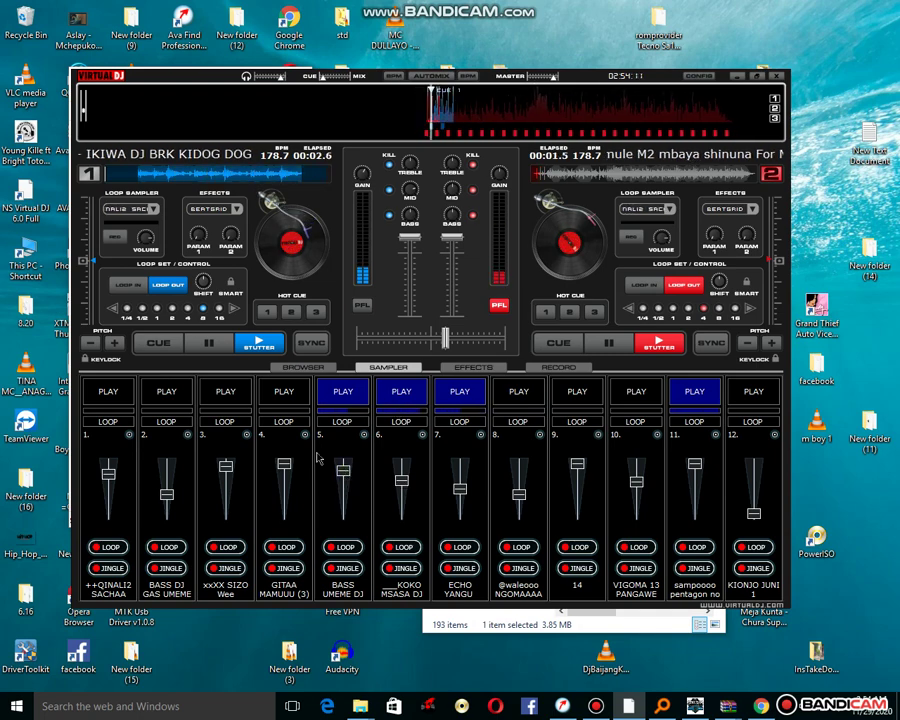
- Start samples 4 and 2 in the sampler and stop samples 11 and 5
click(285, 393)
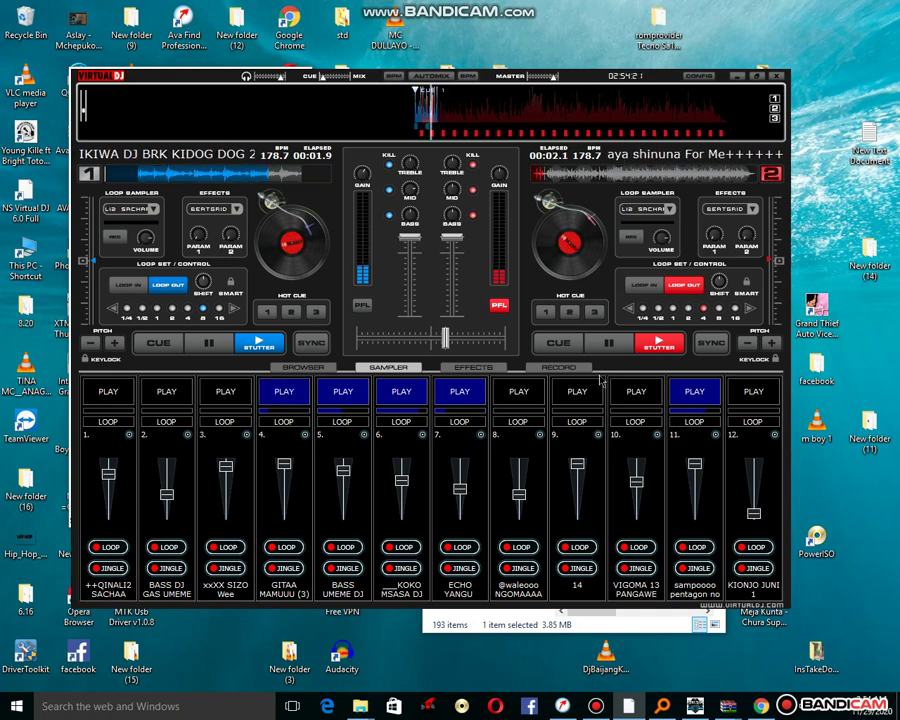
click(708, 405)
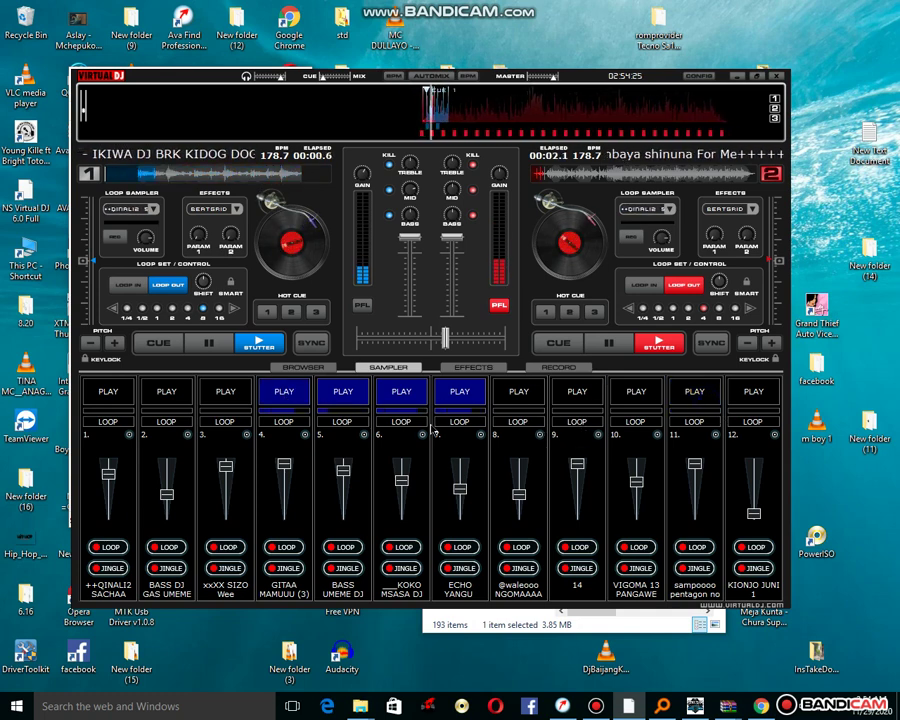
click(167, 392)
click(343, 392)
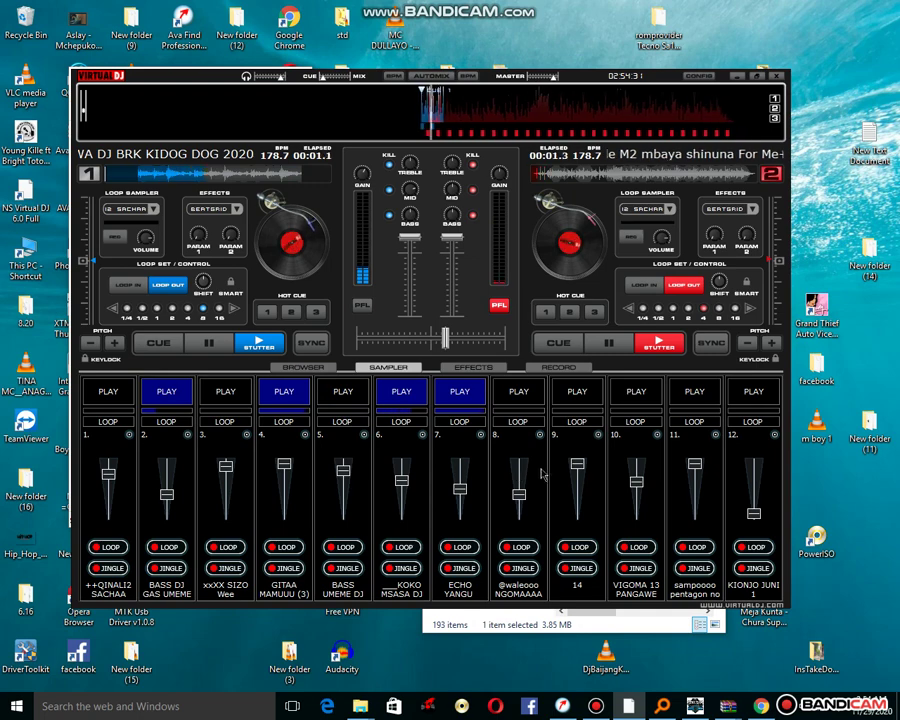
- Play samples 9 and 3 in place of sample 2, and replace them with sample 8
click(578, 392)
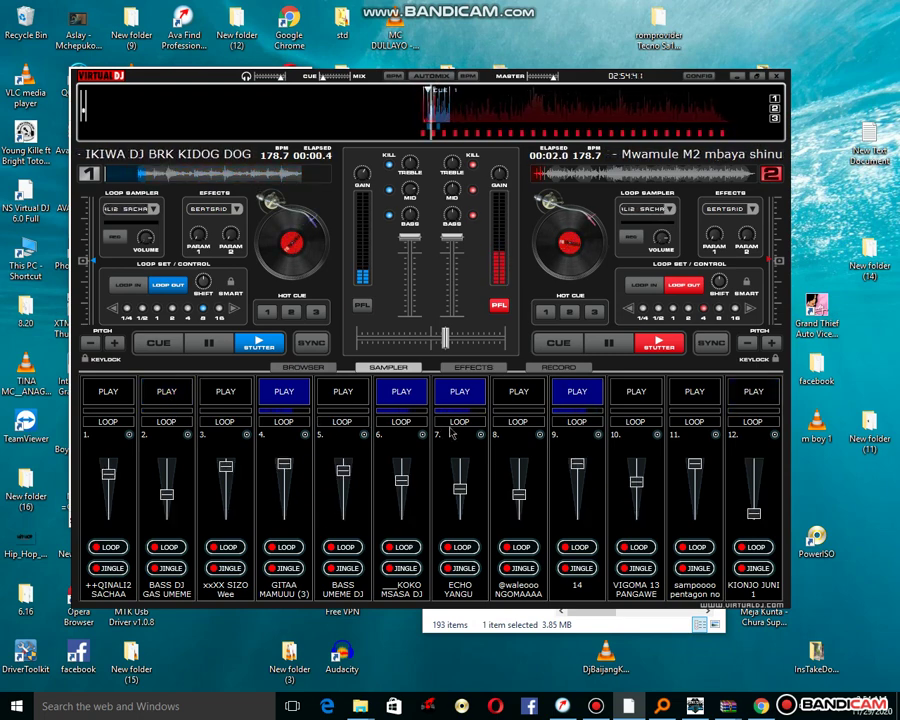
click(241, 393)
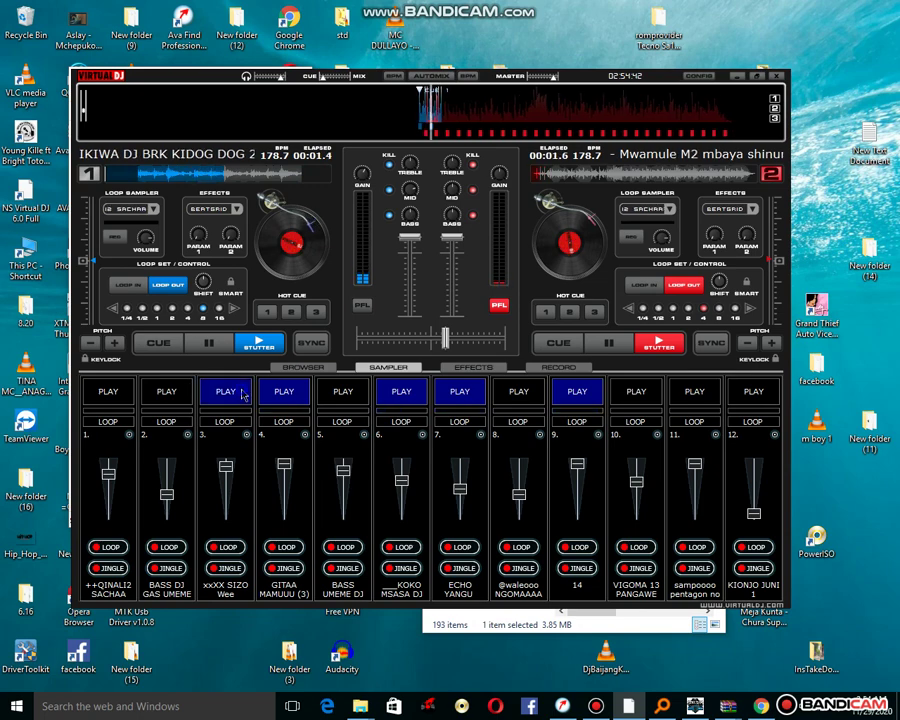
click(519, 392)
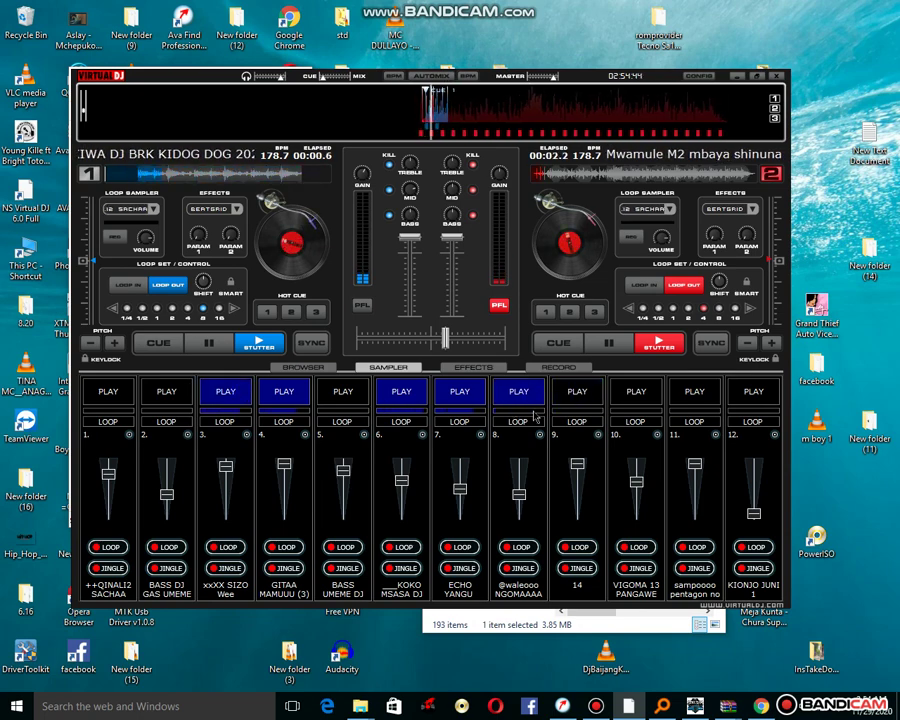
click(229, 396)
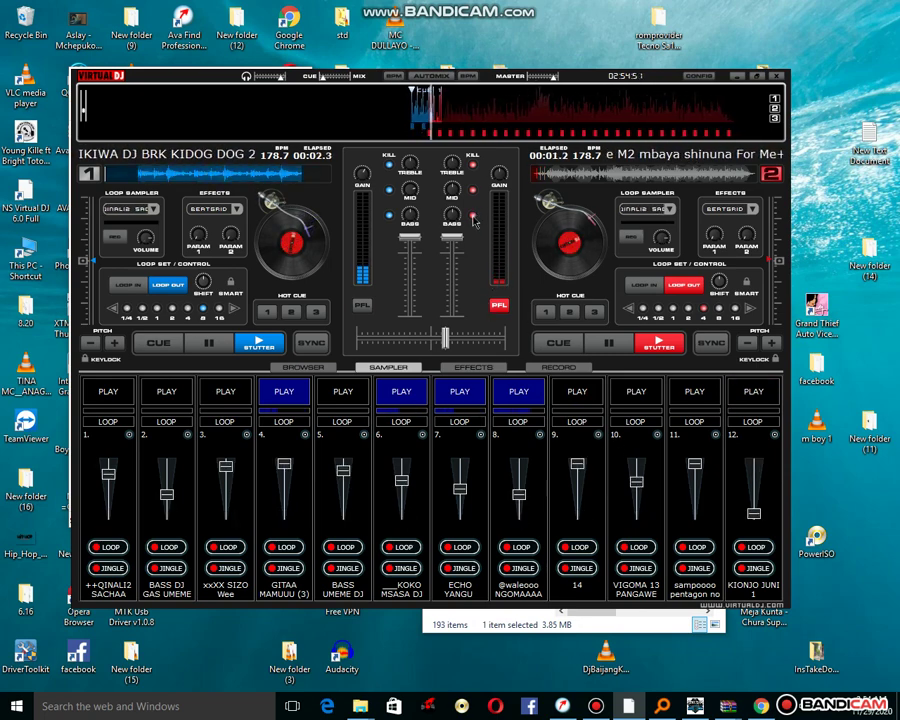
- Toggle the bass kill on both decks and bring sample 11 back in place of samples 4 and 8
click(389, 216)
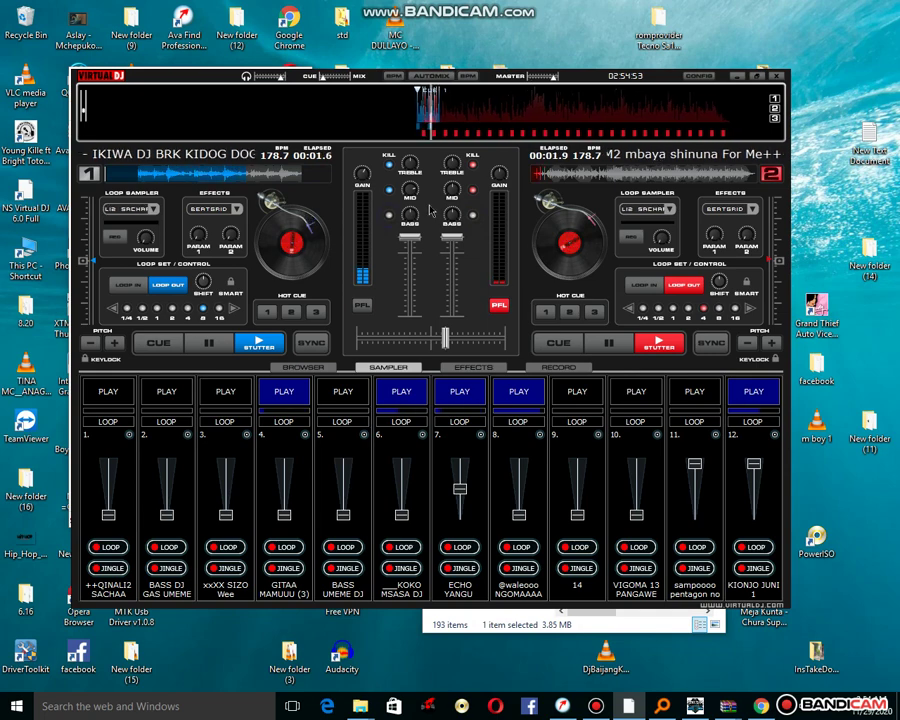
click(696, 392)
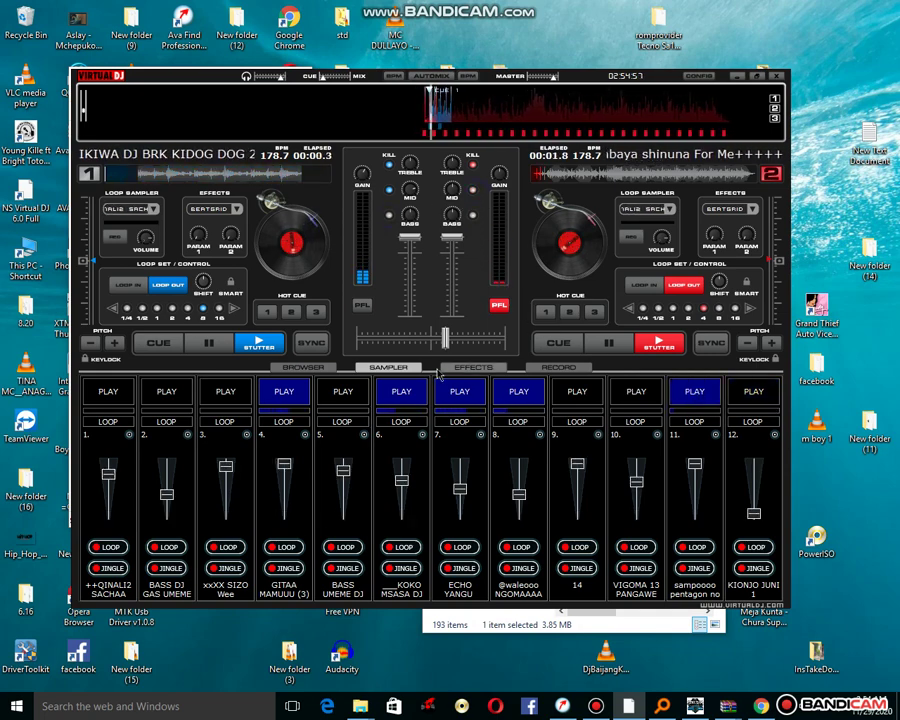
click(290, 392)
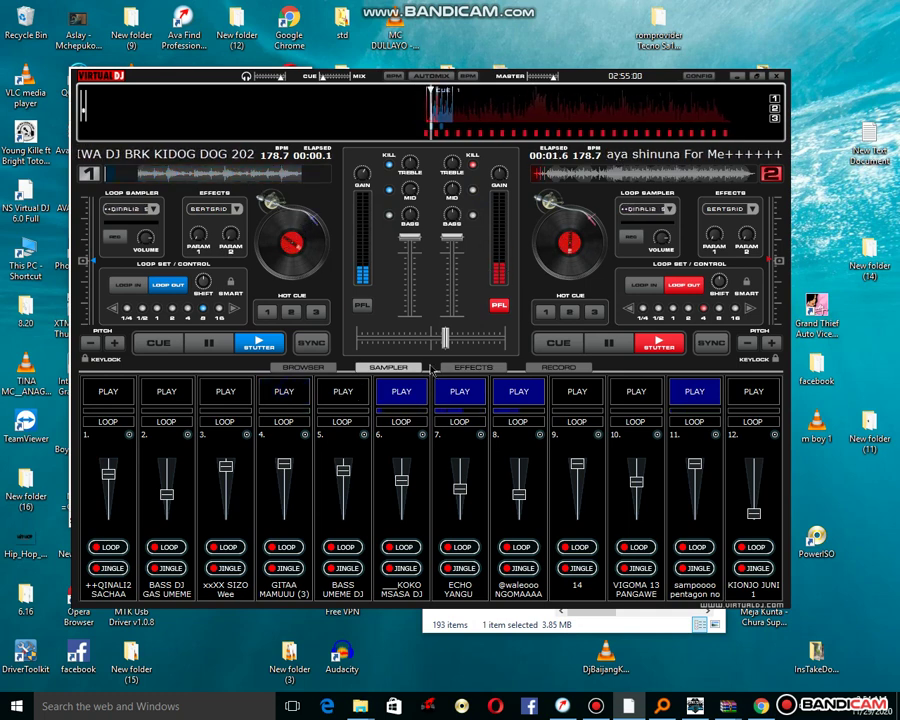
click(538, 394)
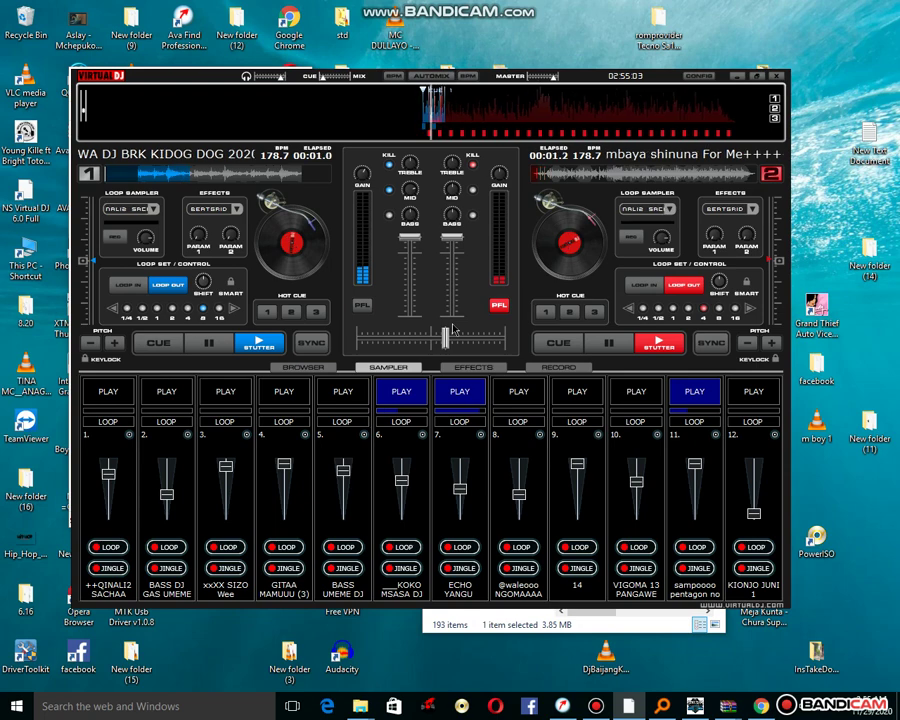
- Shift the crossfader further toward deck 2 and trigger sample 12 twice over the mix
drag(444, 338, 455, 338)
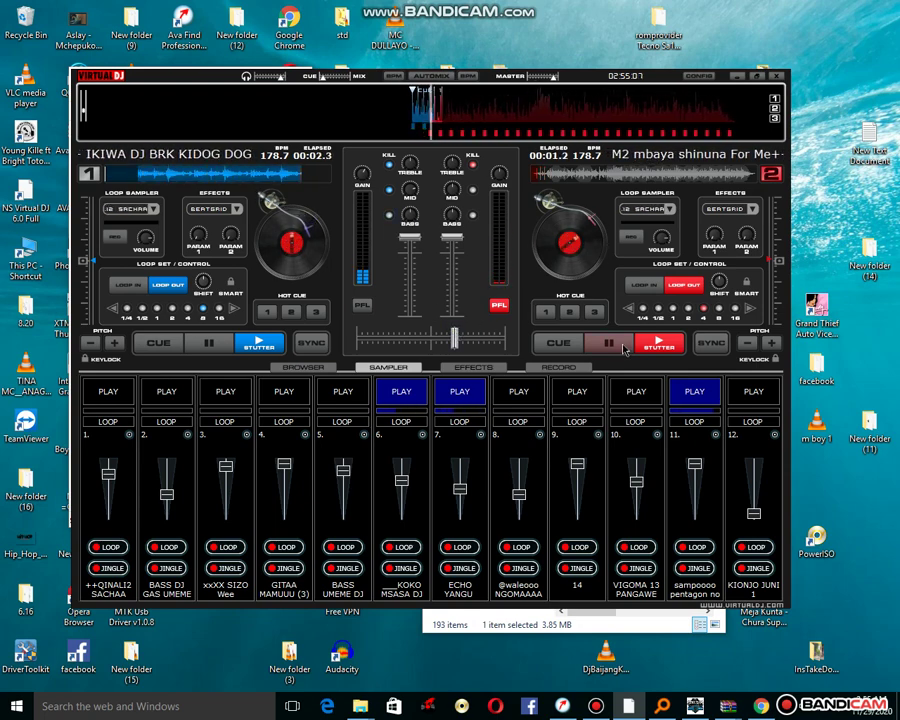
key(F12)
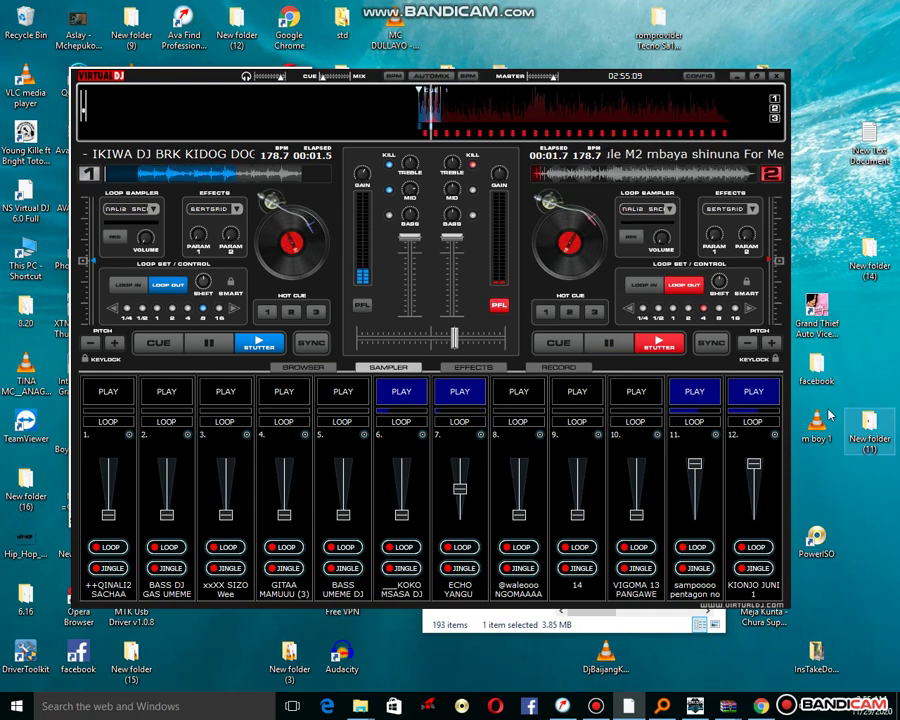
click(600, 705)
click(600, 705)
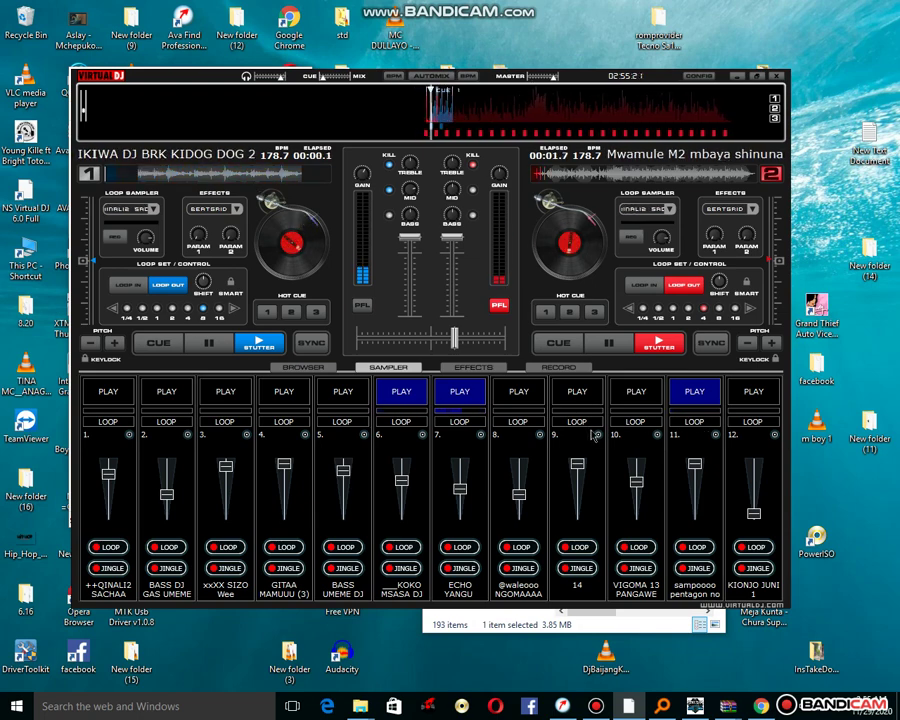
click(766, 441)
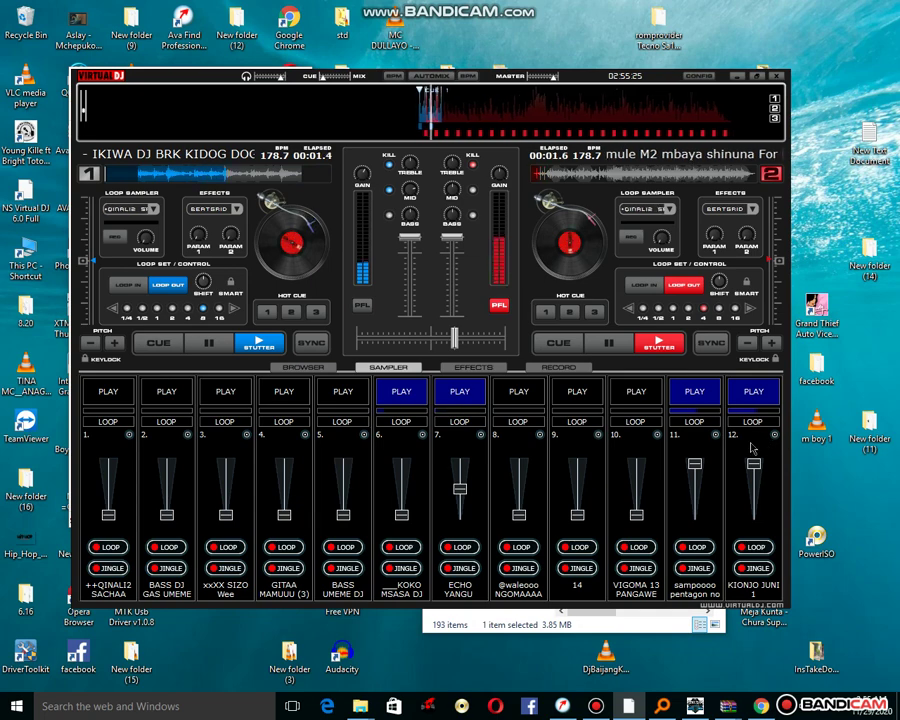
- Start loading a new sample into sampler slot 12 and open the "sampo baijang" folder on the Desktop
click(774, 436)
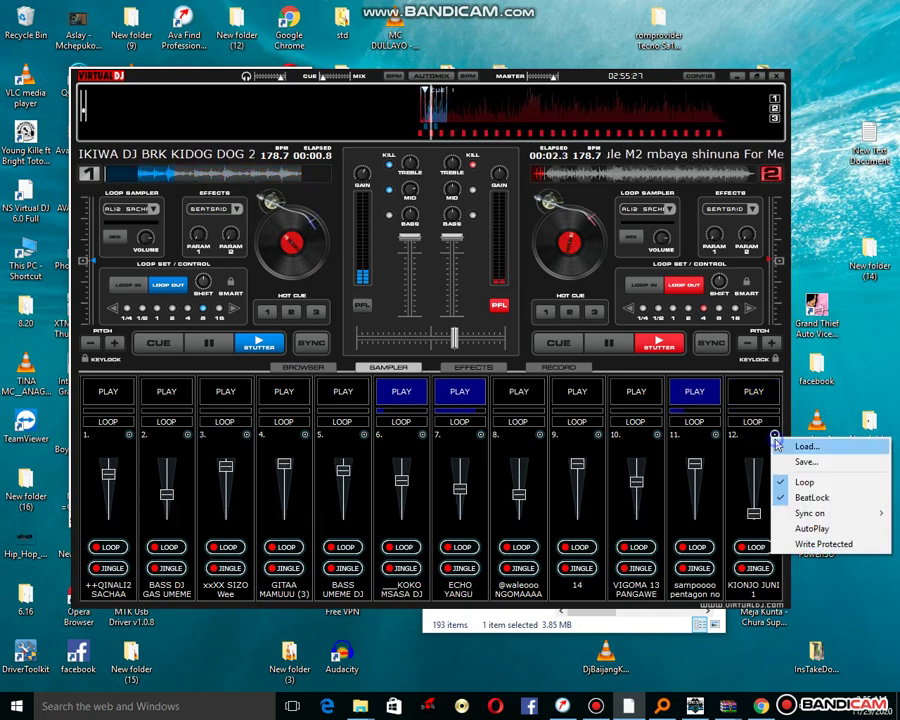
click(776, 446)
click(125, 170)
scroll(351, 239, down, 10)
scroll(351, 239, up, 4)
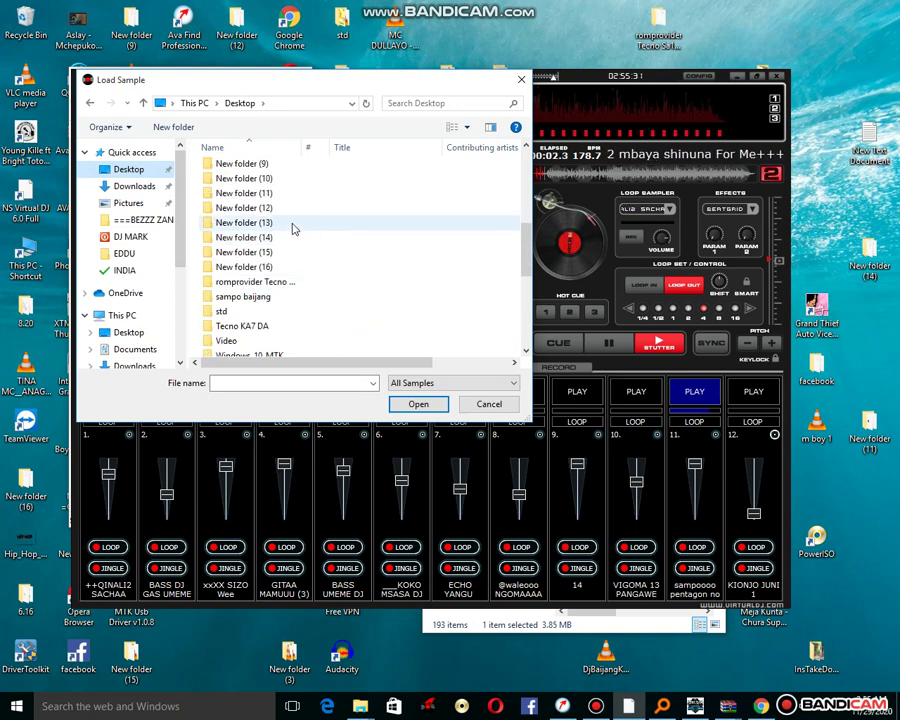
scroll(291, 227, up, 7)
scroll(289, 226, down, 4)
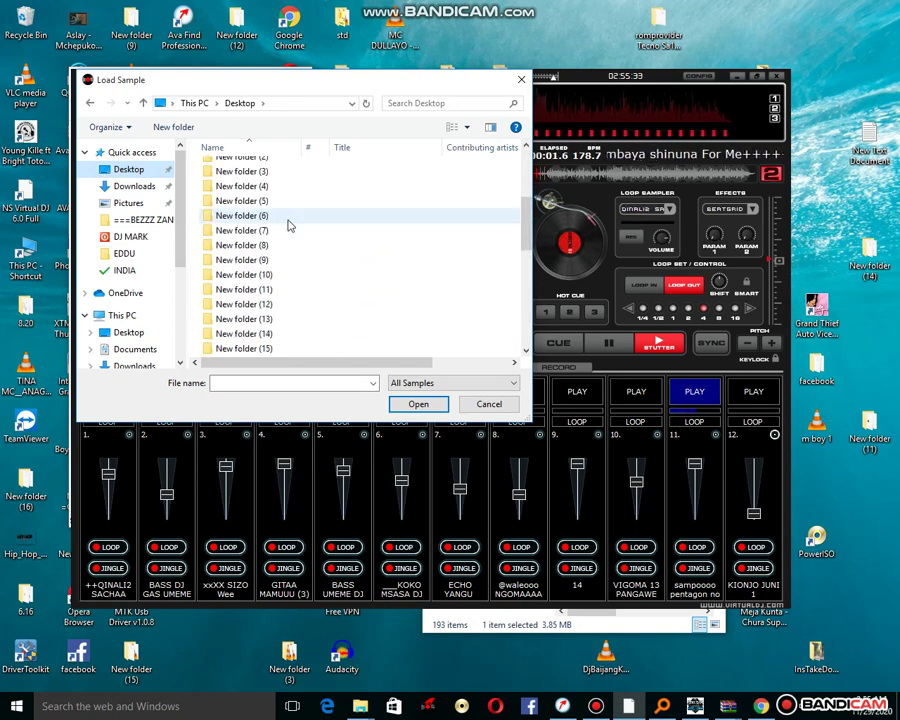
scroll(288, 226, down, 3)
double_click(296, 256)
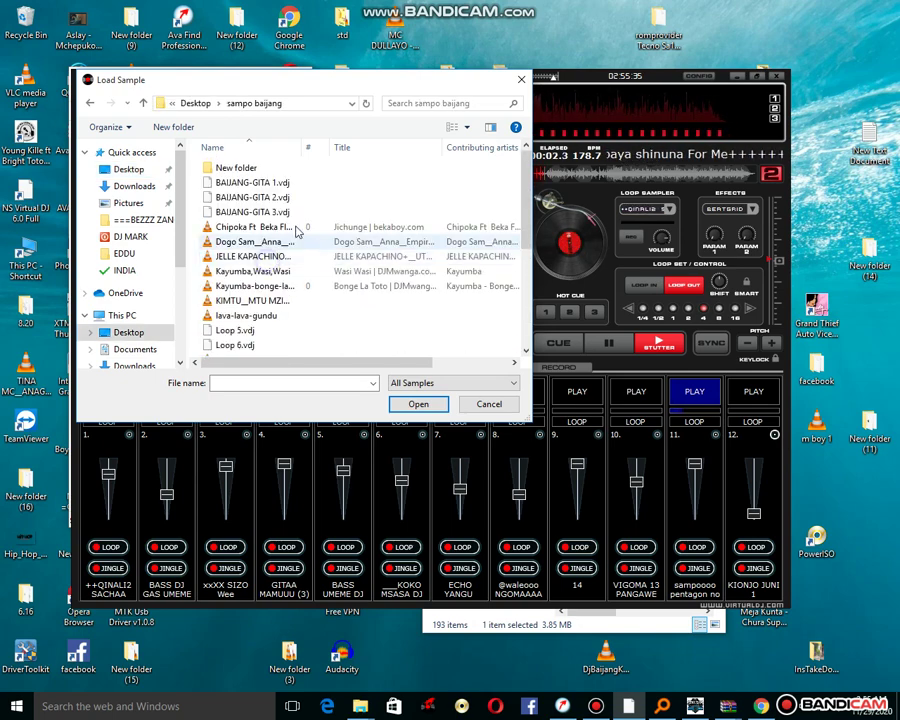
- Load Loop 5.vdj into sampler slot 12
scroll(294, 240, down, 4)
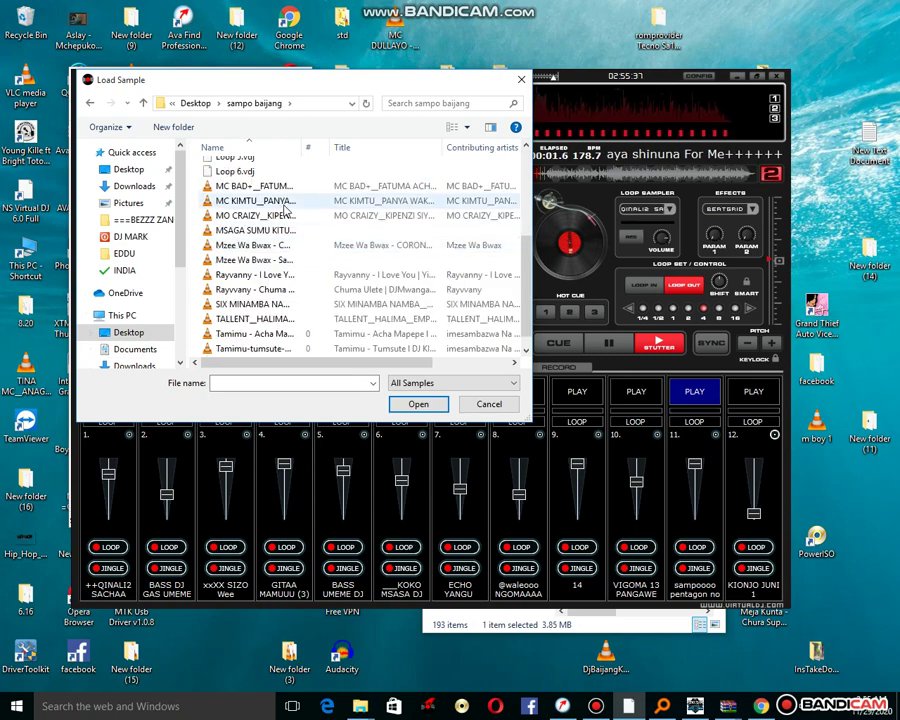
scroll(285, 206, up, 2)
double_click(279, 237)
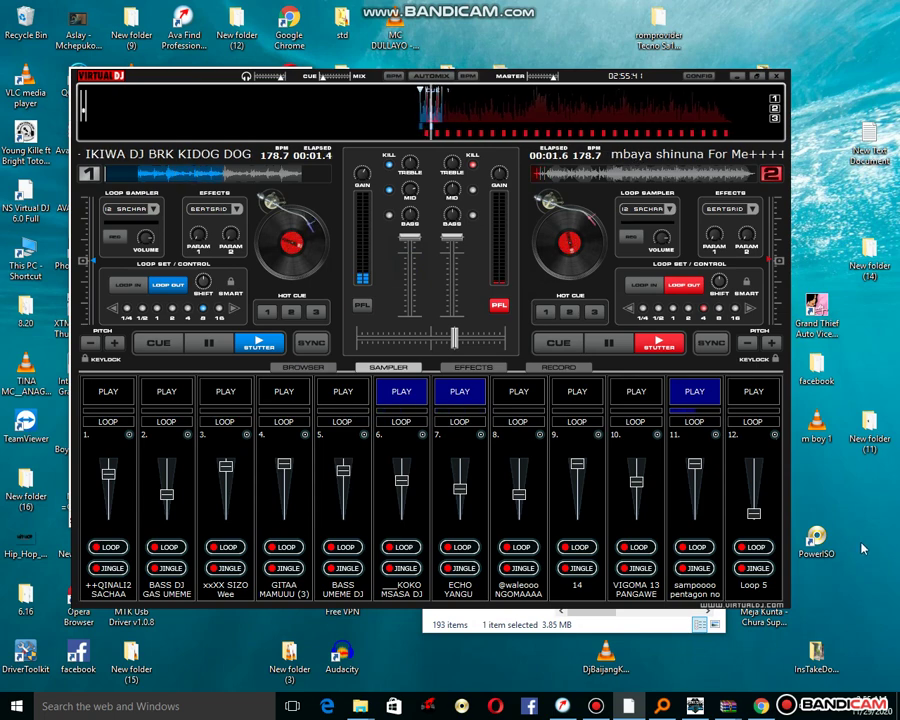
- Play sample 10 in place of sample 11, and replace it with the Loop 5 sample in slot 12
click(636, 391)
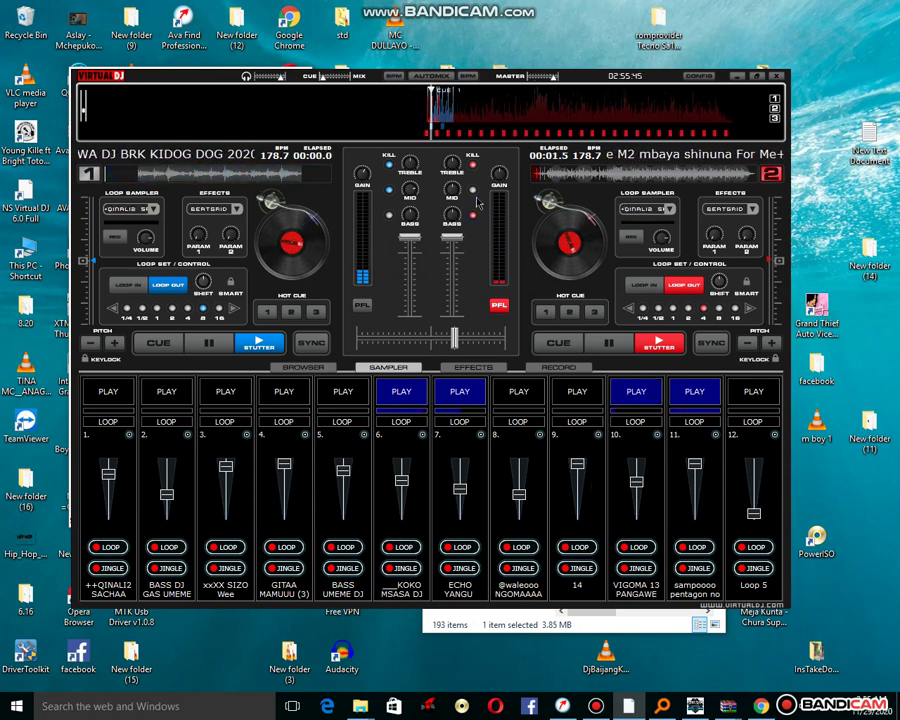
click(697, 392)
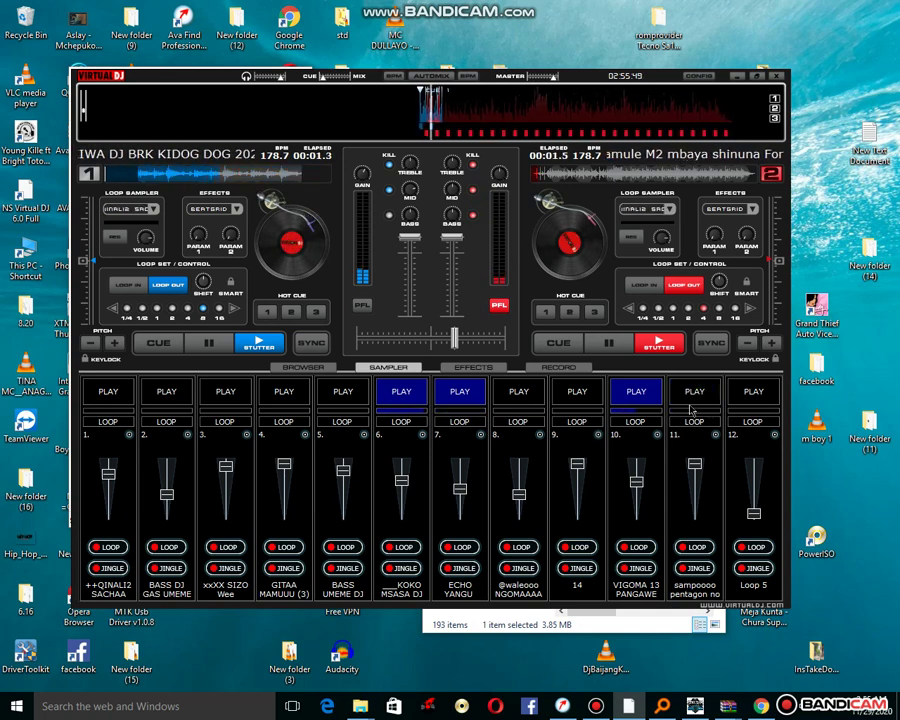
key(F12)
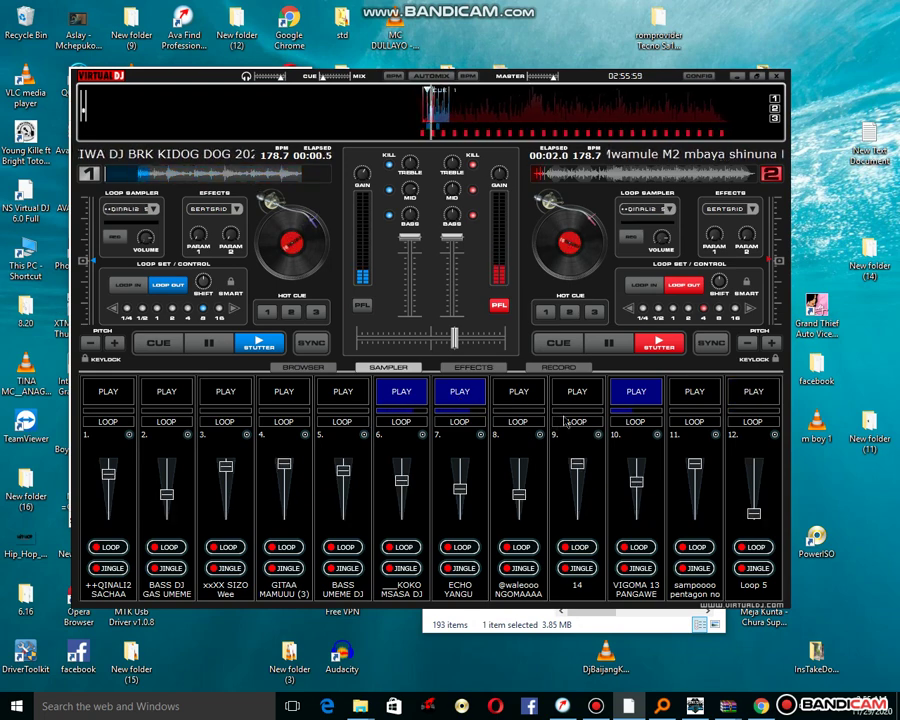
click(634, 392)
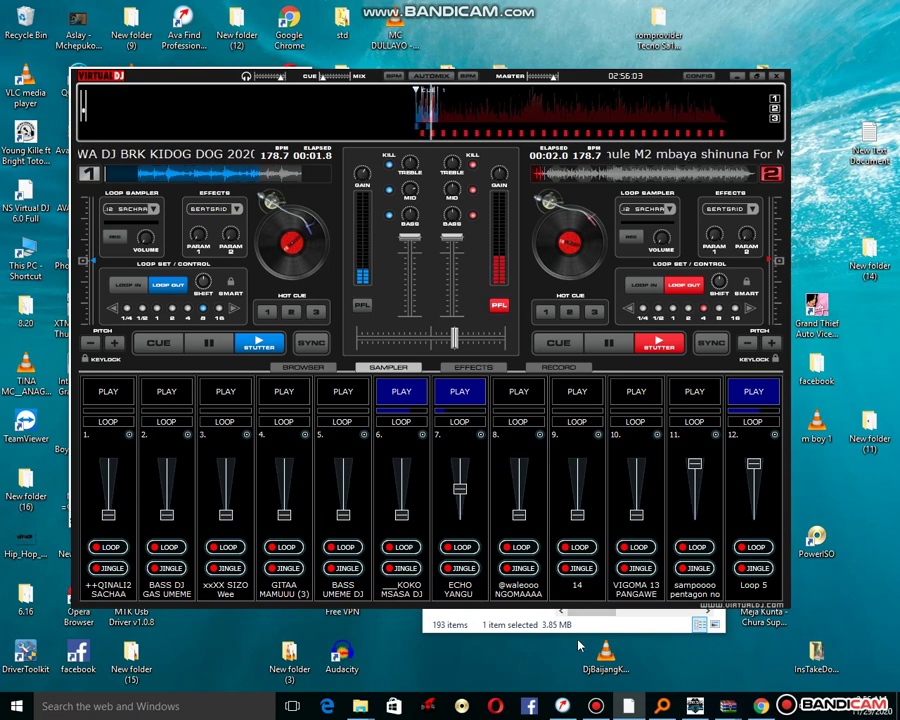
click(595, 706)
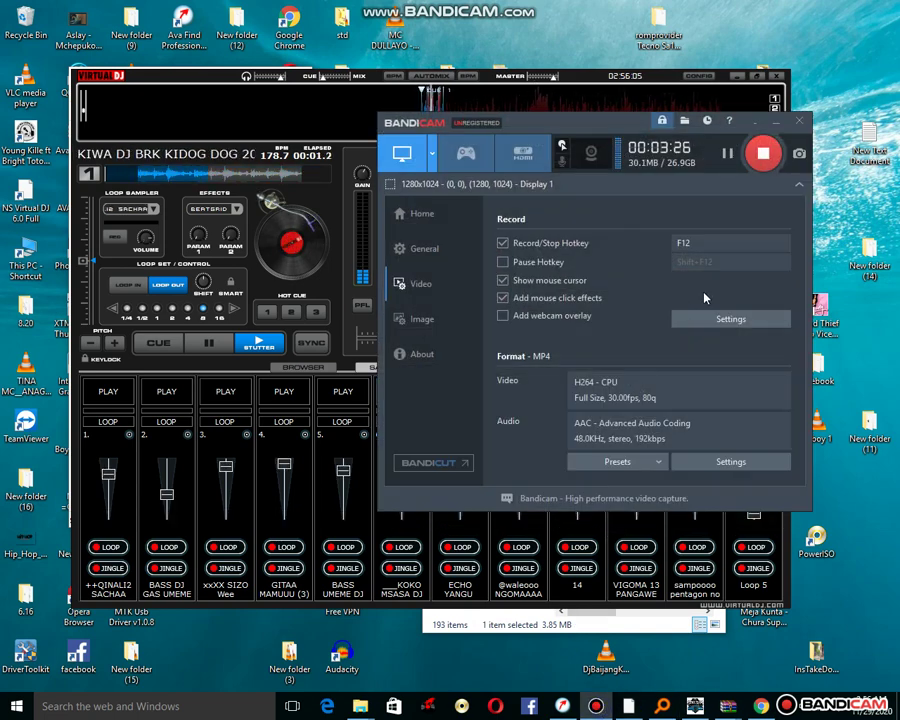